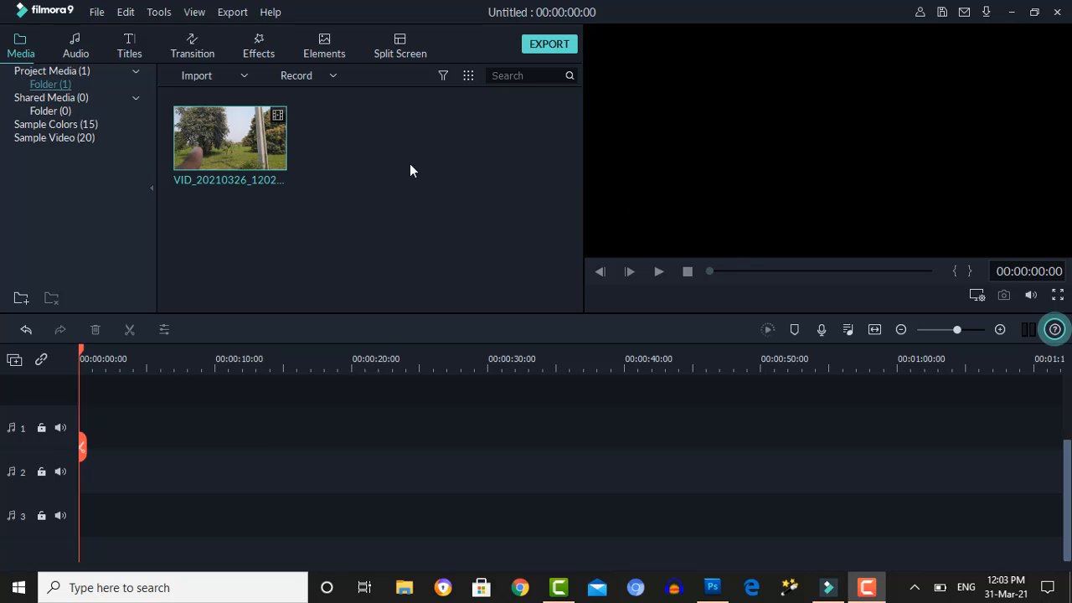
Delete the existing video clip from the project media folder and confirm its removal
{"action": "mouse_move", "coordinate": [229, 134]}
{"action": "left_click", "coordinate": [252, 123]}
{"action": "key", "text": "Delete"}
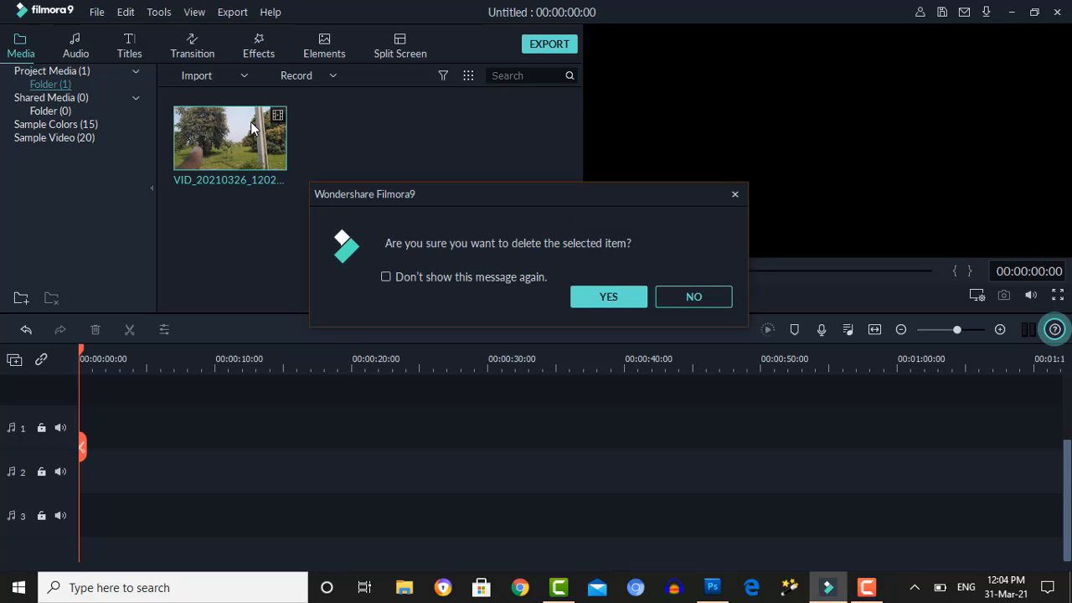
{"action": "left_click", "coordinate": [592, 300]}
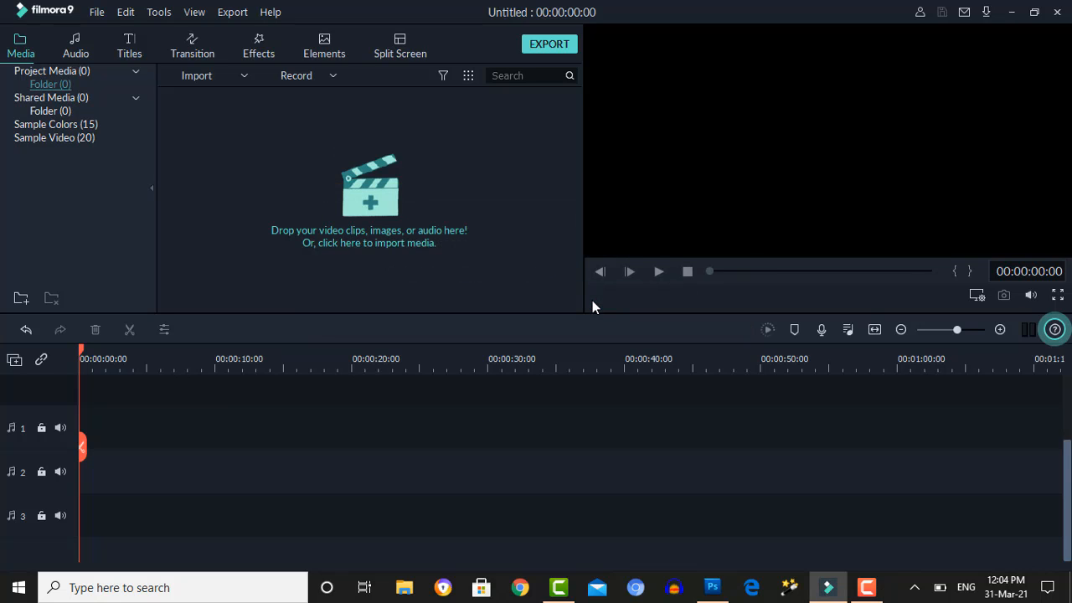
Import the video VID_20210326_120219 from the Desktop into the project media
{"action": "left_click", "coordinate": [368, 200]}
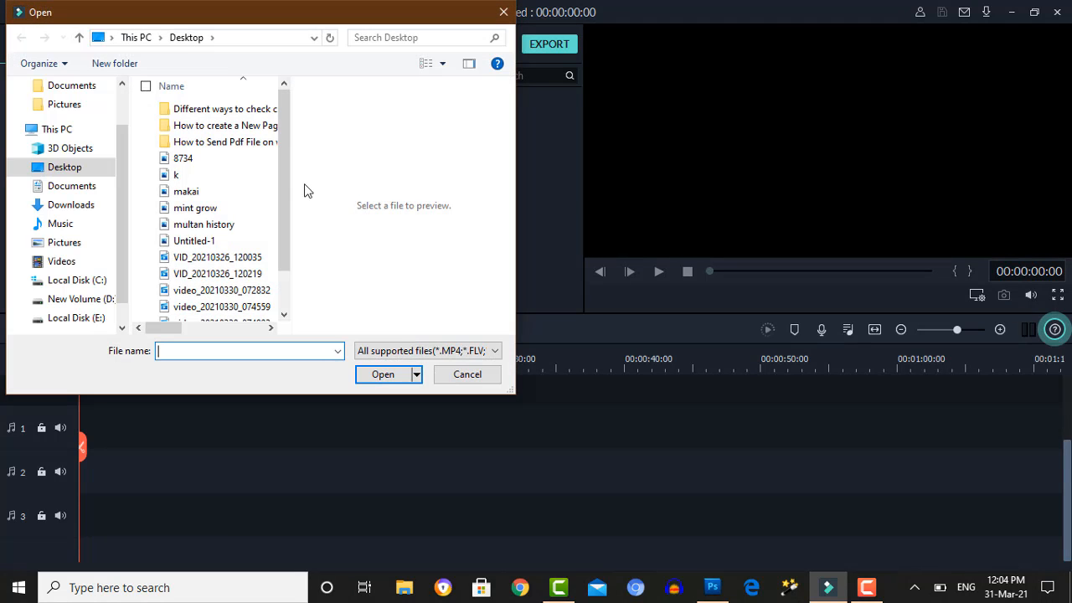
{"action": "left_click", "coordinate": [198, 275]}
{"action": "key", "text": "Down"}
{"action": "key", "text": "Up"}
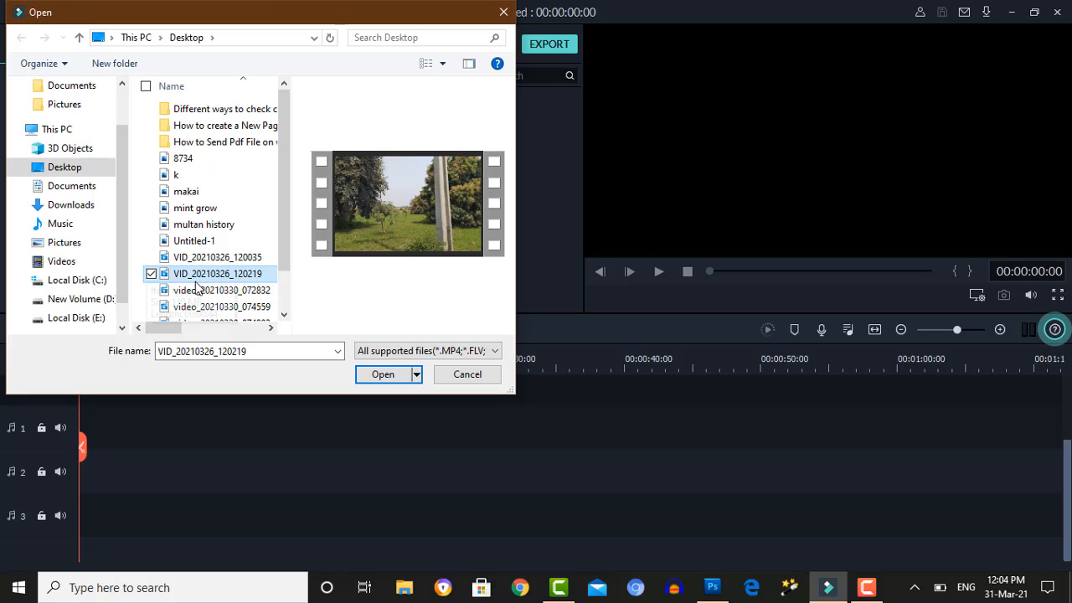
{"action": "key", "text": "Up"}
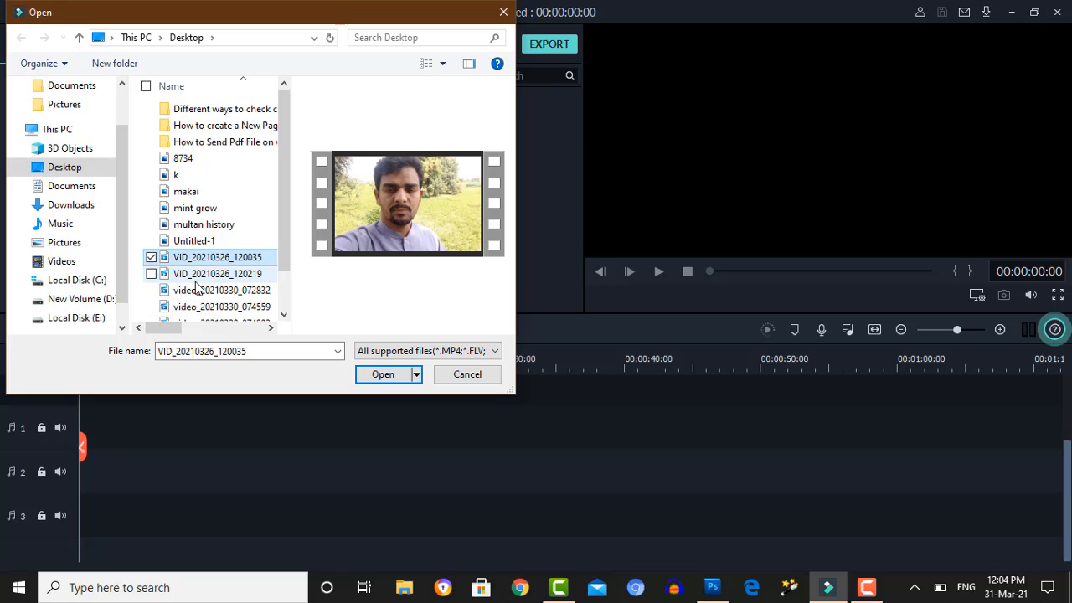
{"action": "key", "text": "Down"}
{"action": "key", "text": "Down"}
{"action": "key", "text": "Down"}
{"action": "key", "text": "Up"}
{"action": "key", "text": "Up"}
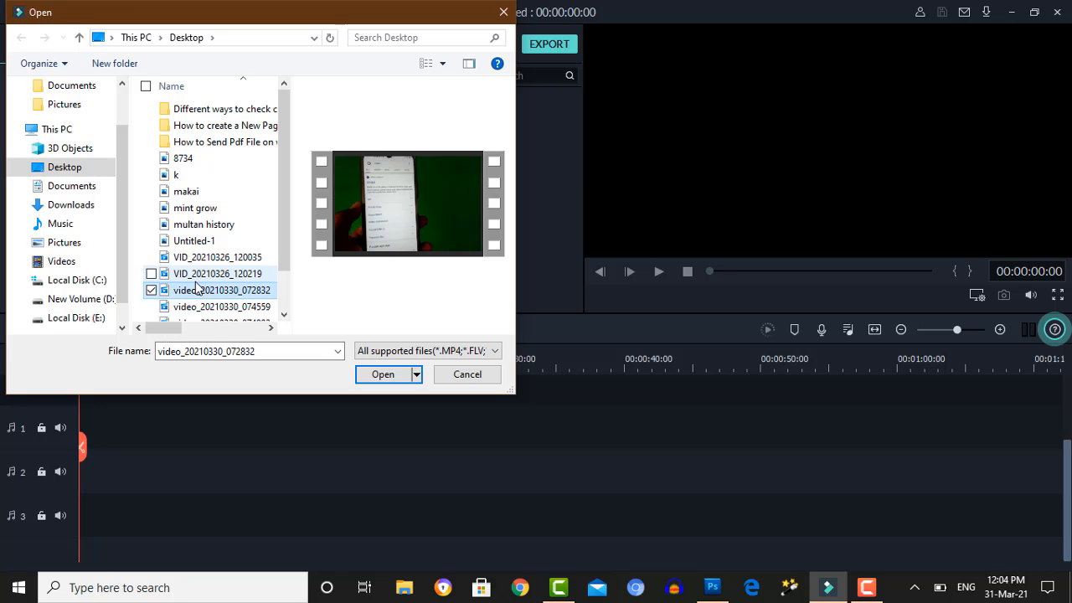
{"action": "left_click", "coordinate": [374, 382]}
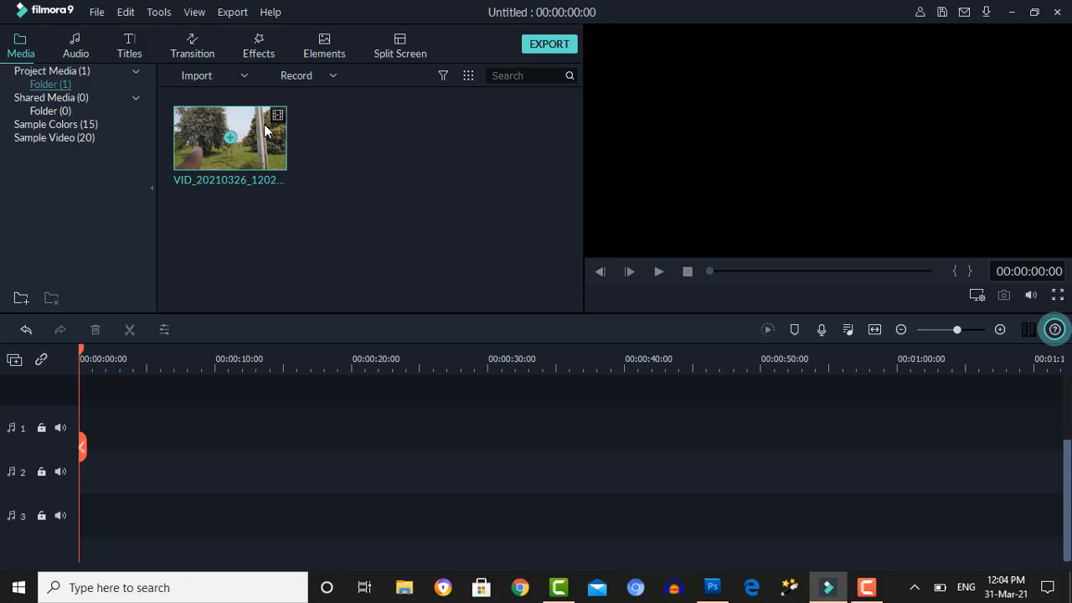
Place the imported clip at the start of video track 1, matching the project settings to the media at 1920 x 1080 30fps
{"action": "left_click_drag", "start_coordinate": [266, 130], "coordinate": [73, 483]}
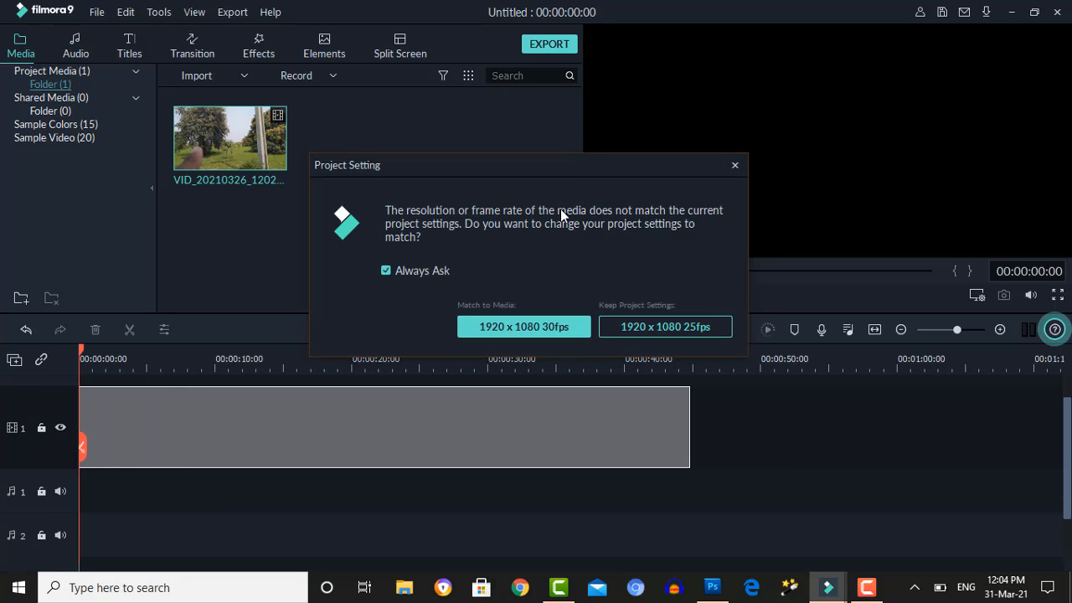
{"action": "left_click", "coordinate": [546, 331]}
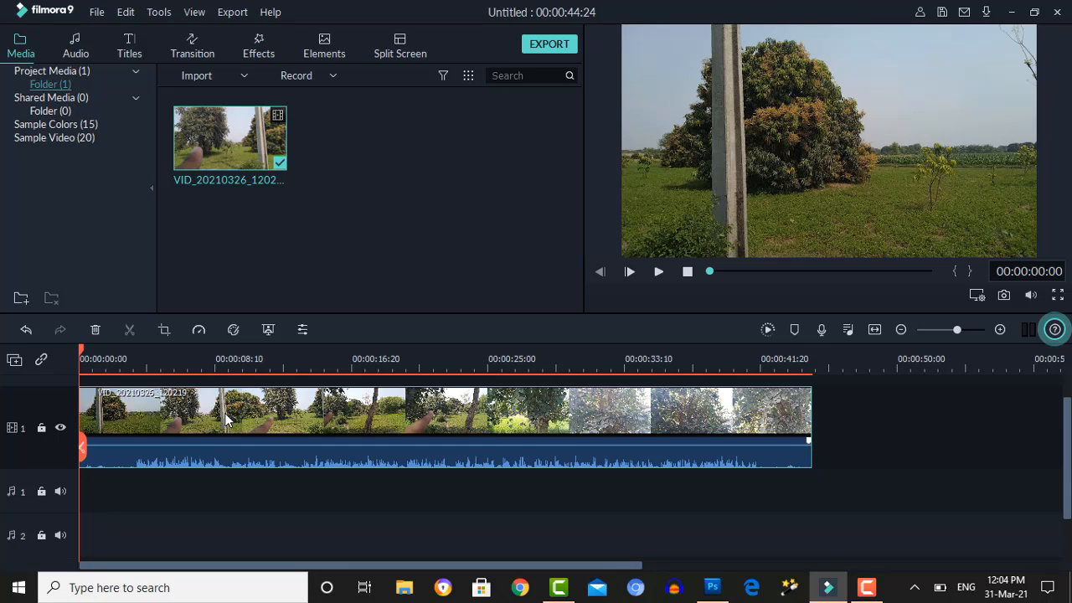
Detach the audio from the video clip on the timeline and check the separate audio and video clips
{"action": "right_click", "coordinate": [224, 419]}
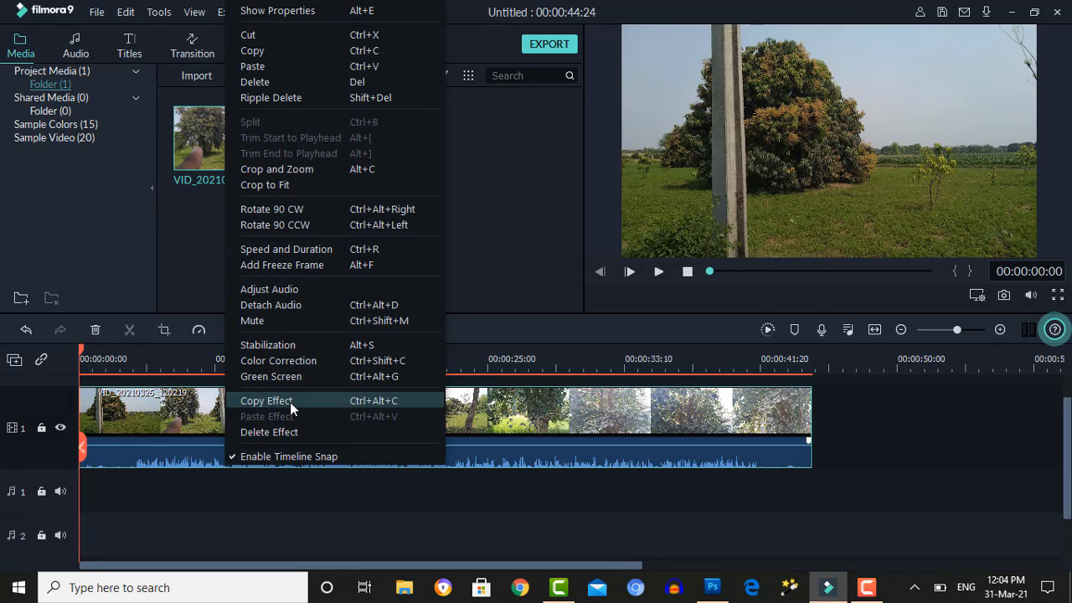
{"action": "left_click", "coordinate": [307, 308]}
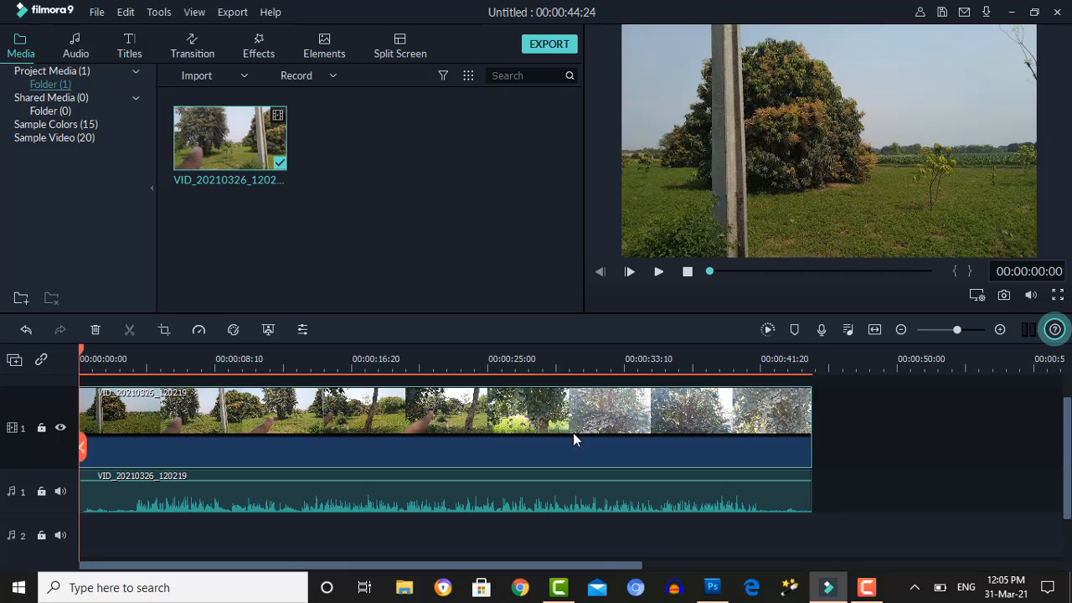
{"action": "left_click_drag", "start_coordinate": [1069, 439], "coordinate": [1068, 486]}
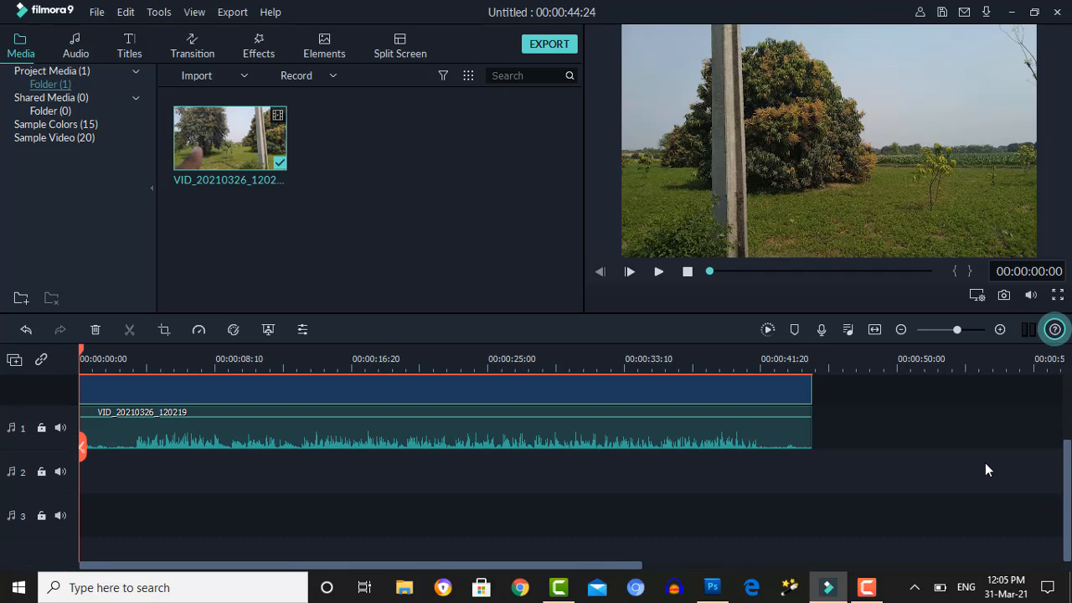
{"action": "left_click", "coordinate": [661, 441]}
{"action": "left_click", "coordinate": [629, 441]}
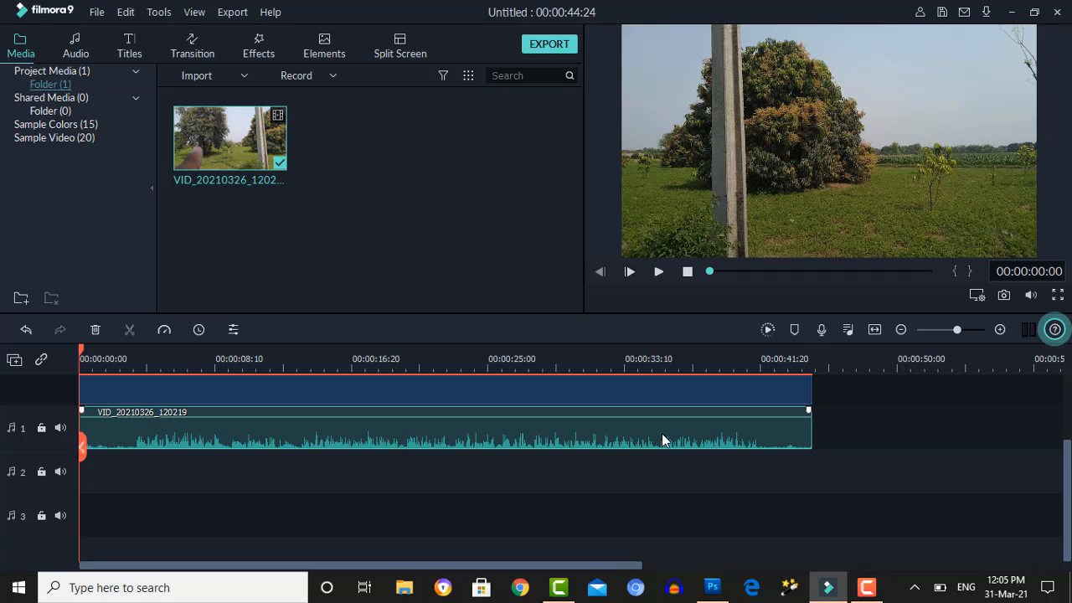
{"action": "left_click", "coordinate": [651, 391]}
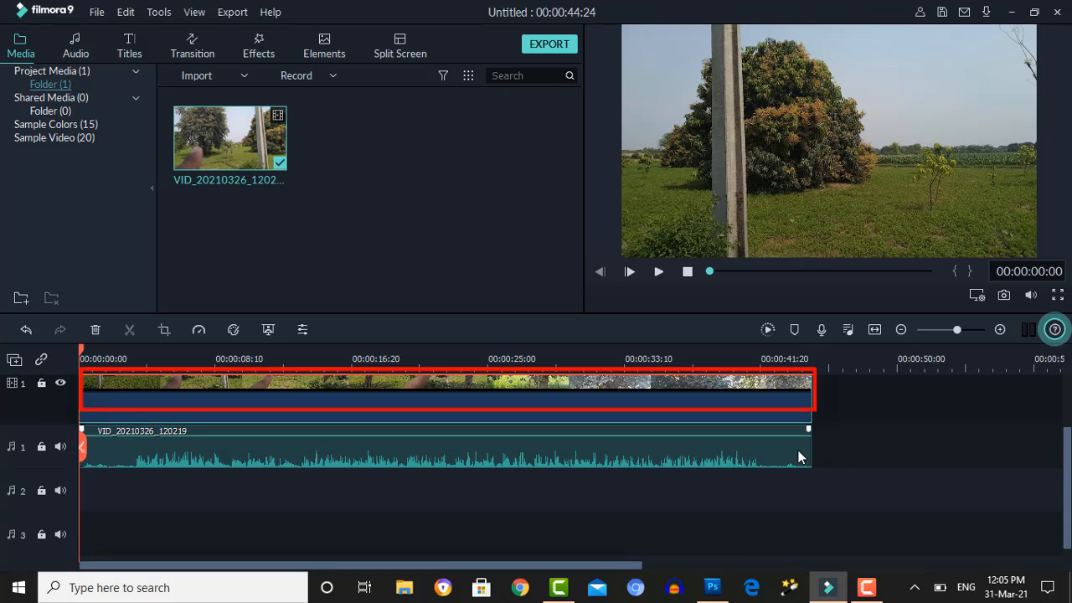
Copy the detached audio clip and paste the duplicate on audio track 1 just after the end of the original
{"action": "left_click", "coordinate": [799, 455]}
{"action": "right_click", "coordinate": [677, 455]}
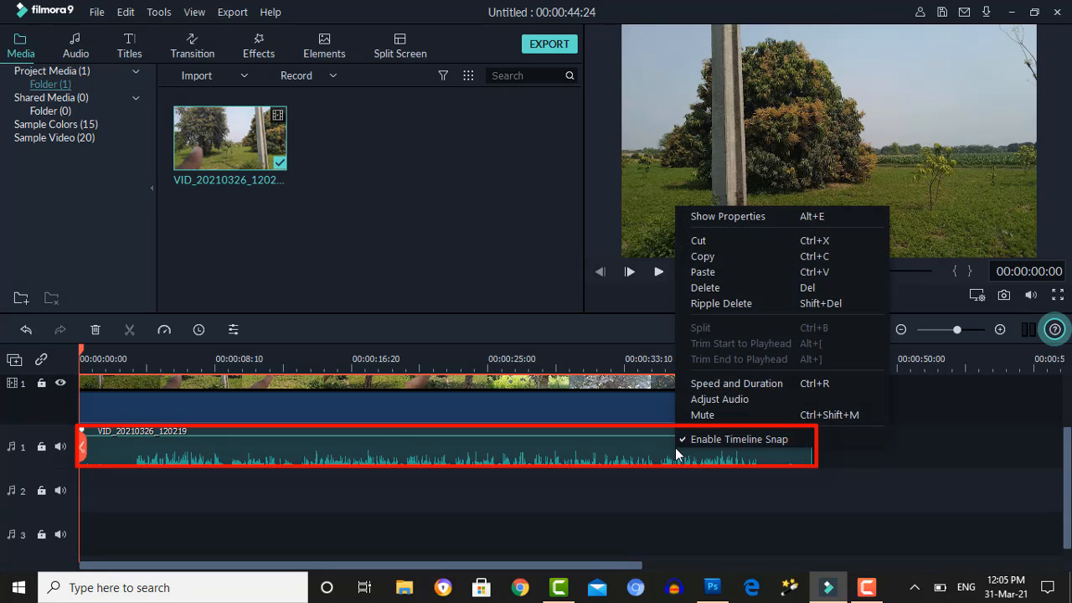
{"action": "left_click", "coordinate": [706, 259]}
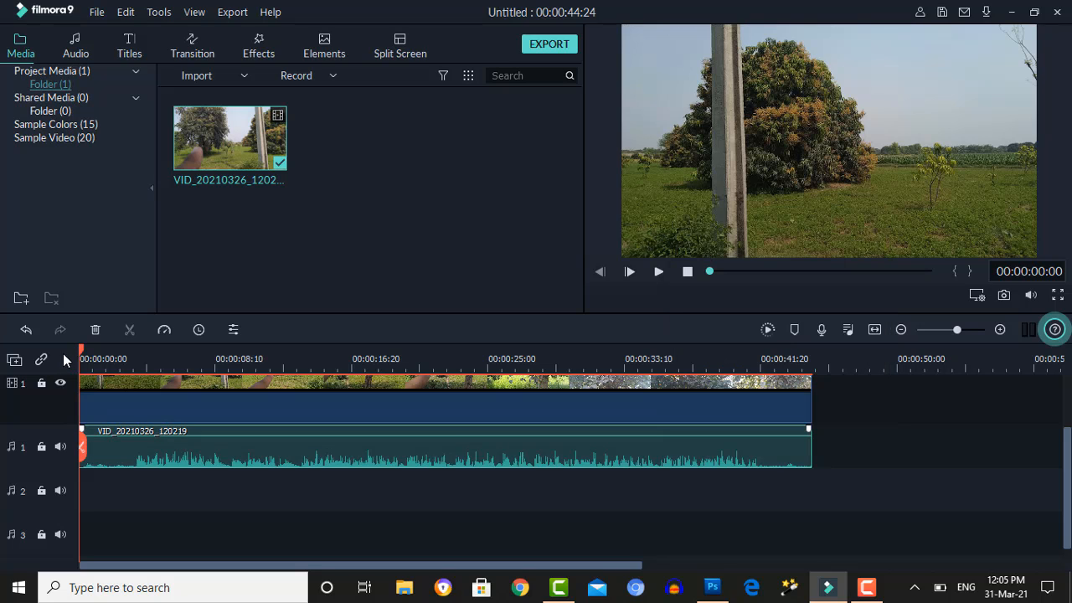
{"action": "left_click_drag", "start_coordinate": [77, 355], "coordinate": [815, 411]}
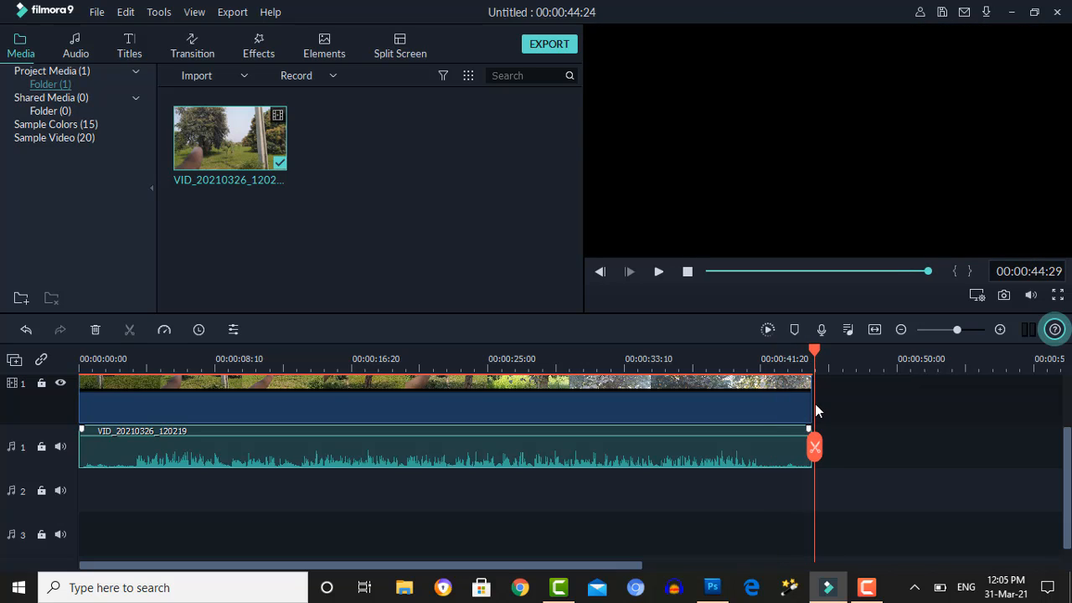
{"action": "key", "text": "ctrl+v"}
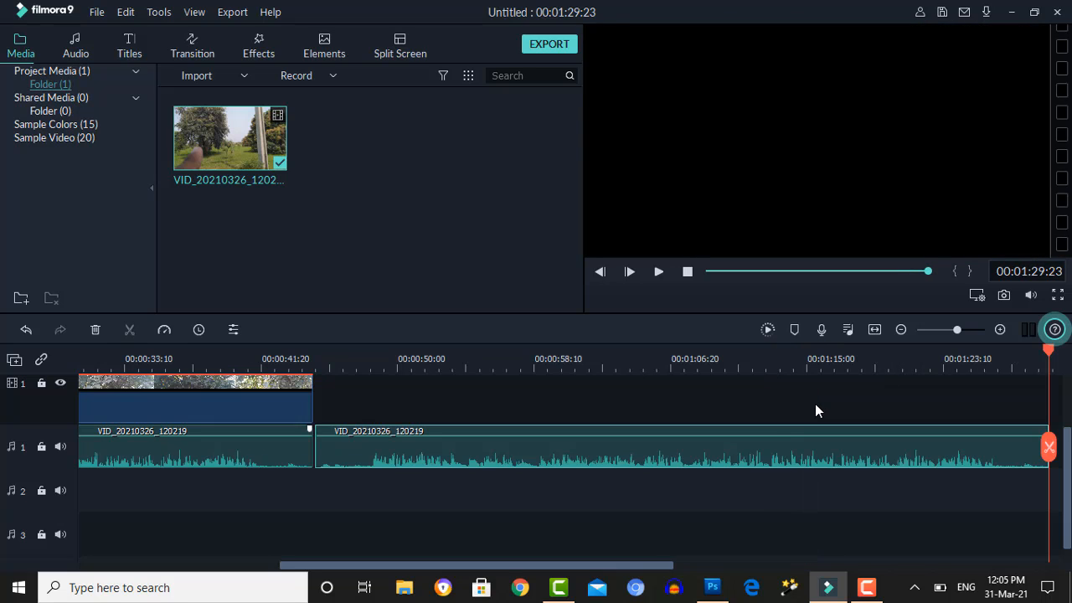
{"action": "right_click", "coordinate": [657, 406]}
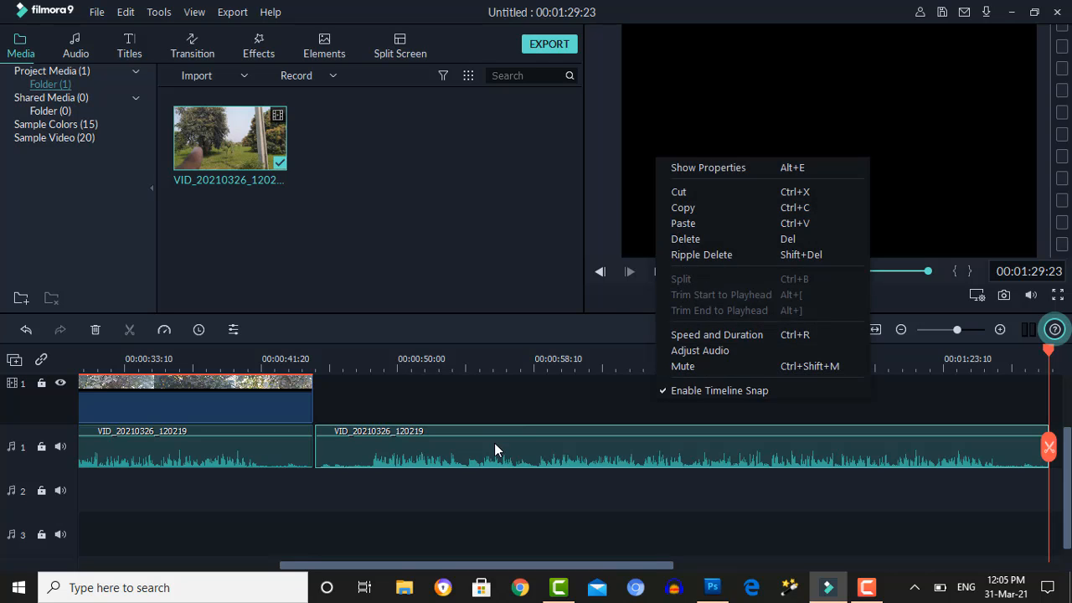
{"action": "left_click", "coordinate": [479, 459]}
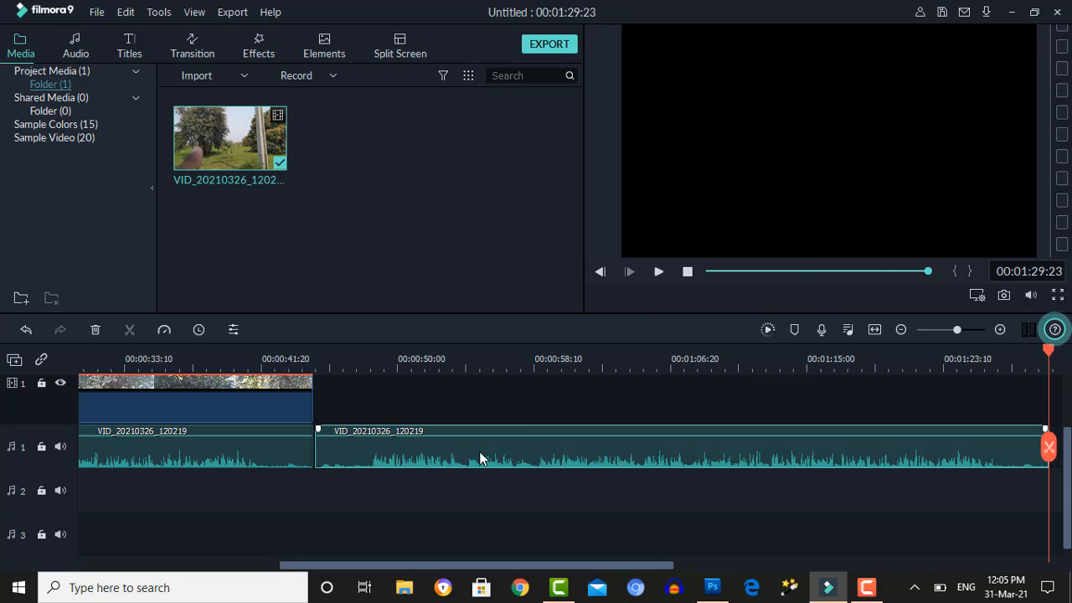
Play the first seconds of the project from the beginning to hear the original audio level
{"action": "left_click", "coordinate": [710, 272]}
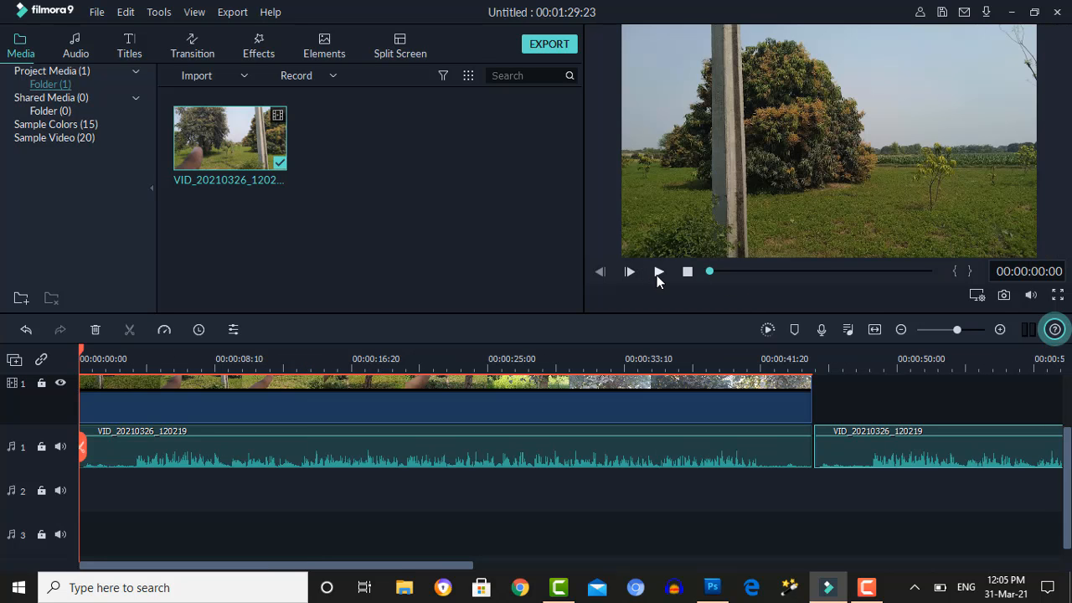
{"action": "left_click", "coordinate": [659, 276]}
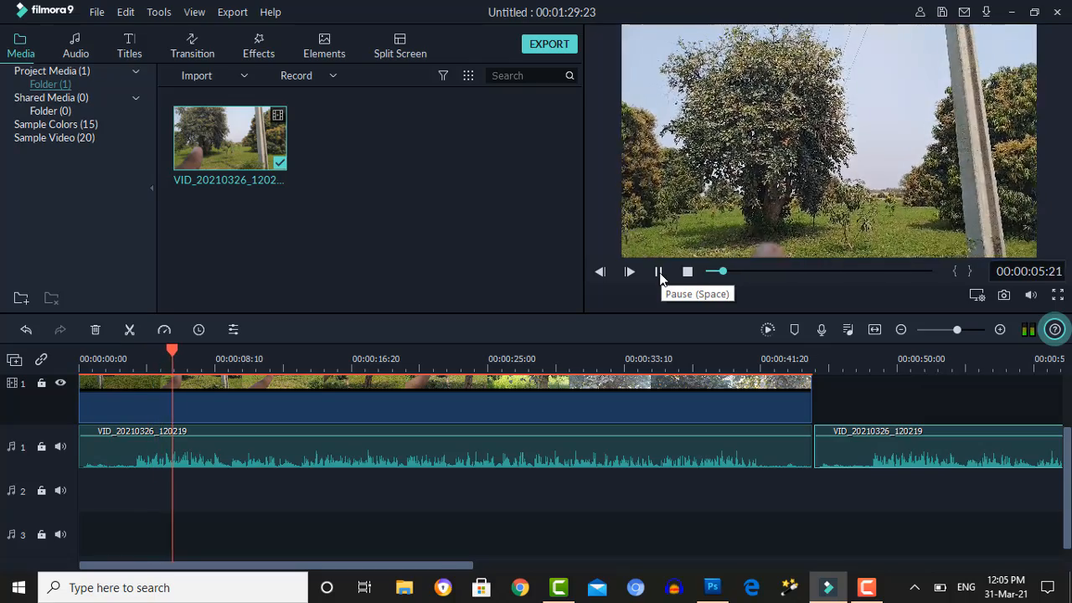
{"action": "left_click", "coordinate": [659, 276]}
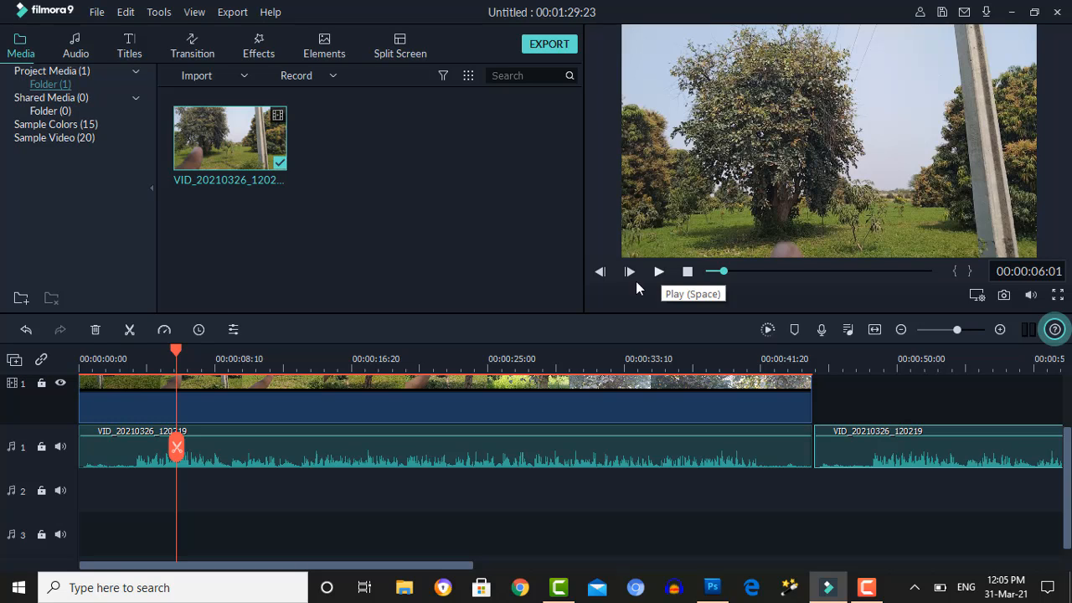
Raise the volume line of the first audio clip on audio track 1 and play a few seconds to check the loudness
{"action": "mouse_move", "coordinate": [330, 435]}
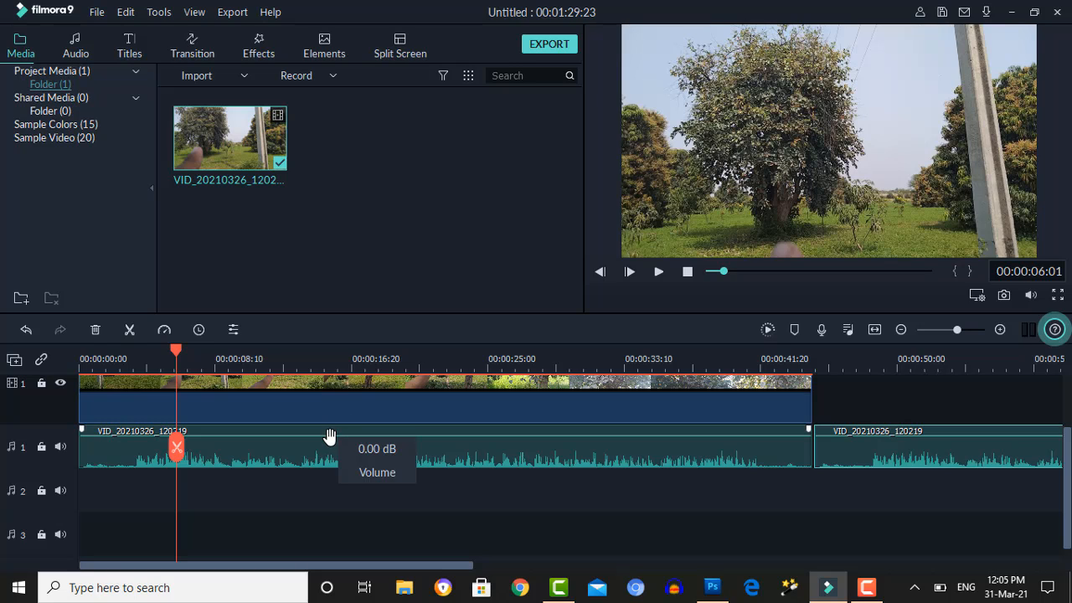
{"action": "left_click_drag", "start_coordinate": [330, 436], "coordinate": [330, 426]}
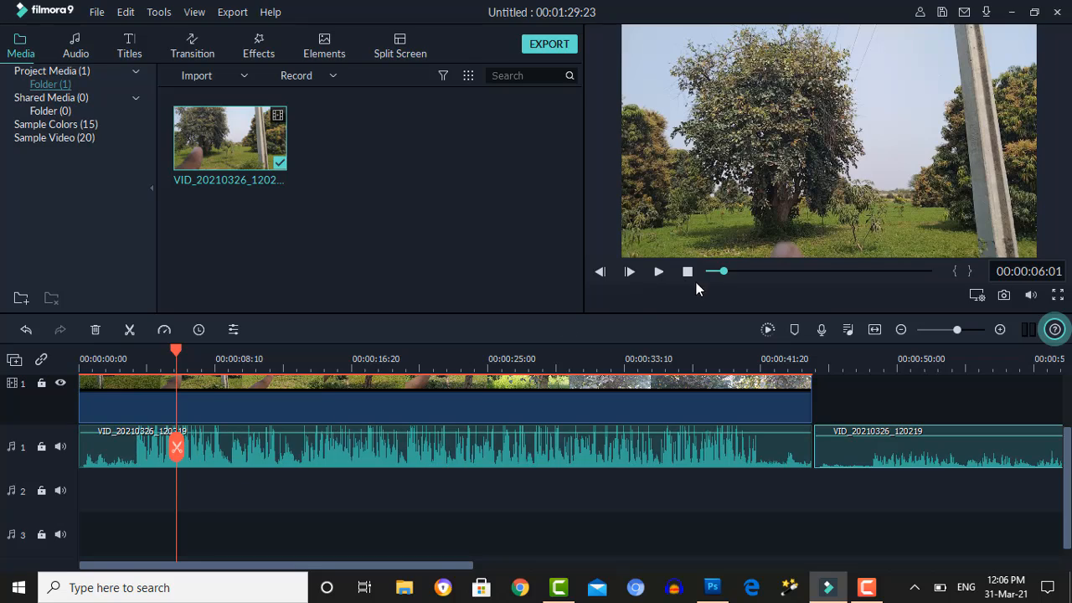
{"action": "left_click", "coordinate": [658, 273]}
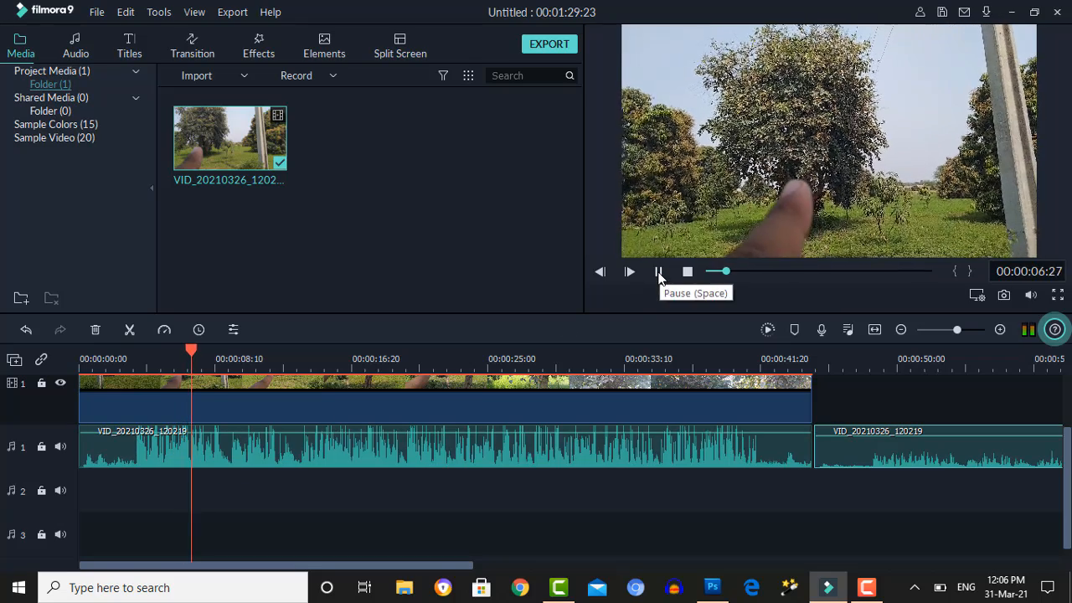
{"action": "left_click", "coordinate": [658, 272]}
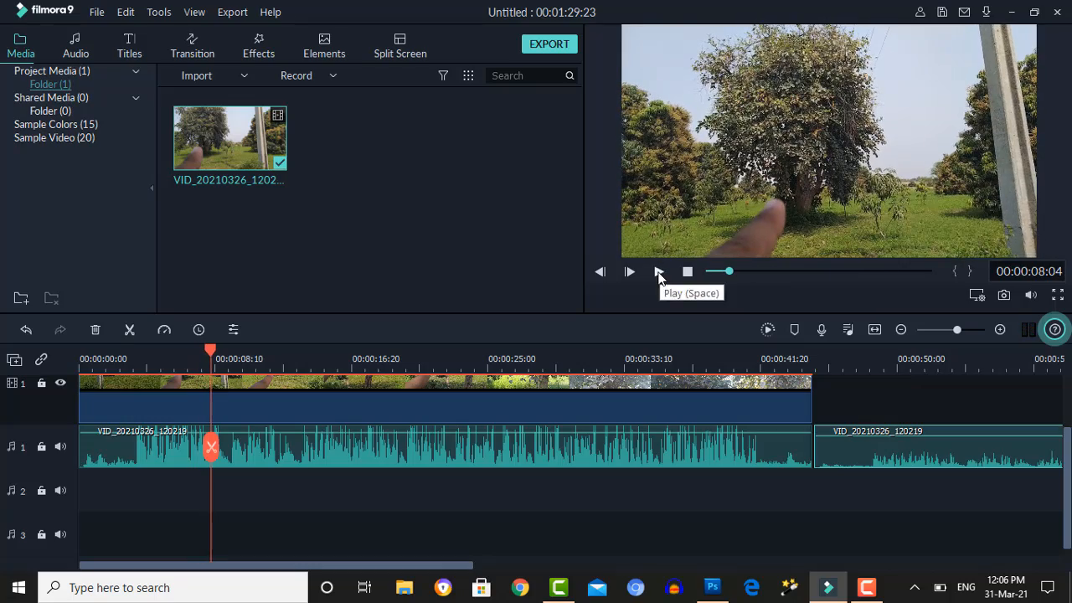
{"action": "left_click", "coordinate": [658, 272]}
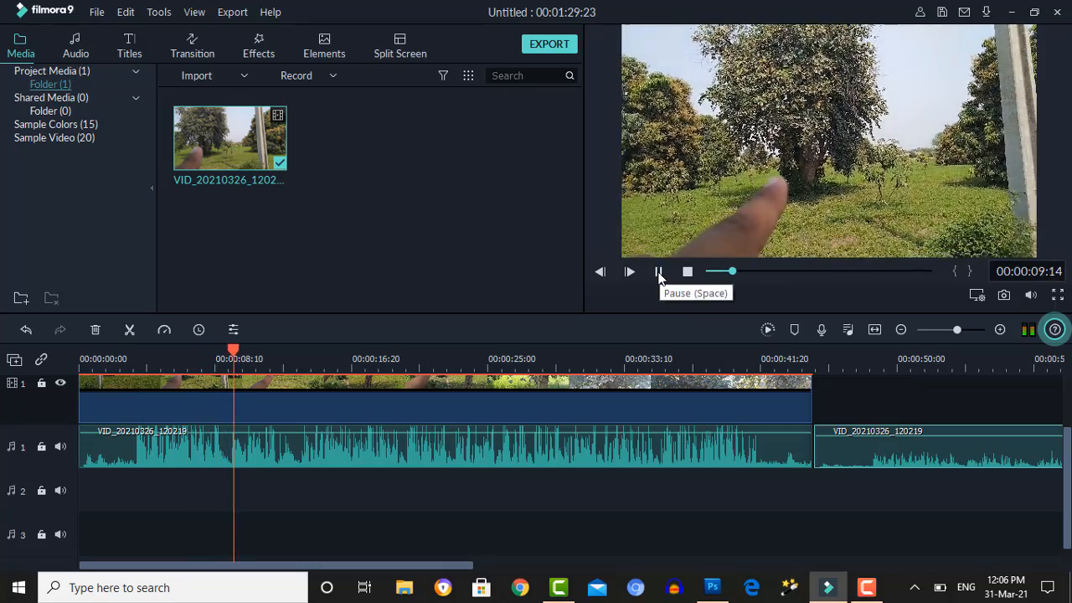
{"action": "left_click", "coordinate": [658, 273]}
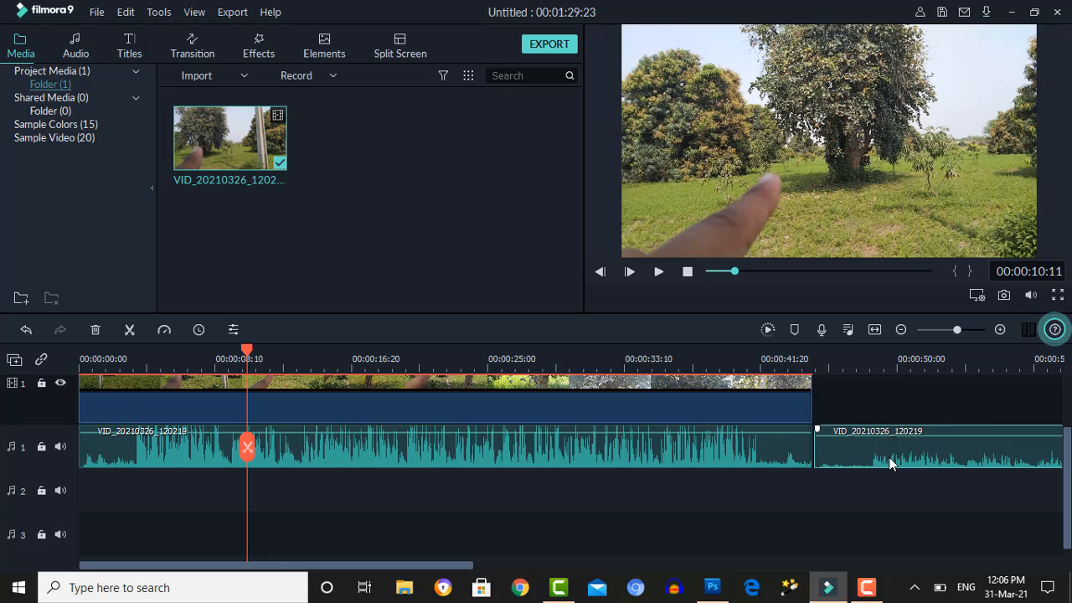
Move the pasted audio clip to the start of audio track 2 and raise its volume line, previewing the combined sound
{"action": "left_click_drag", "start_coordinate": [891, 463], "coordinate": [99, 484]}
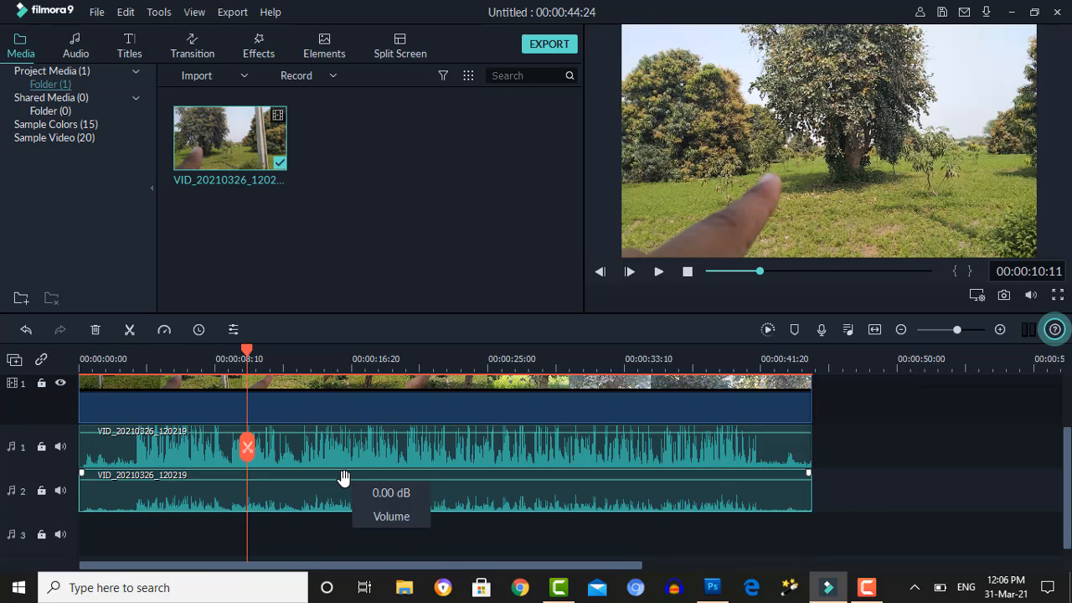
{"action": "left_click_drag", "start_coordinate": [343, 477], "coordinate": [346, 467]}
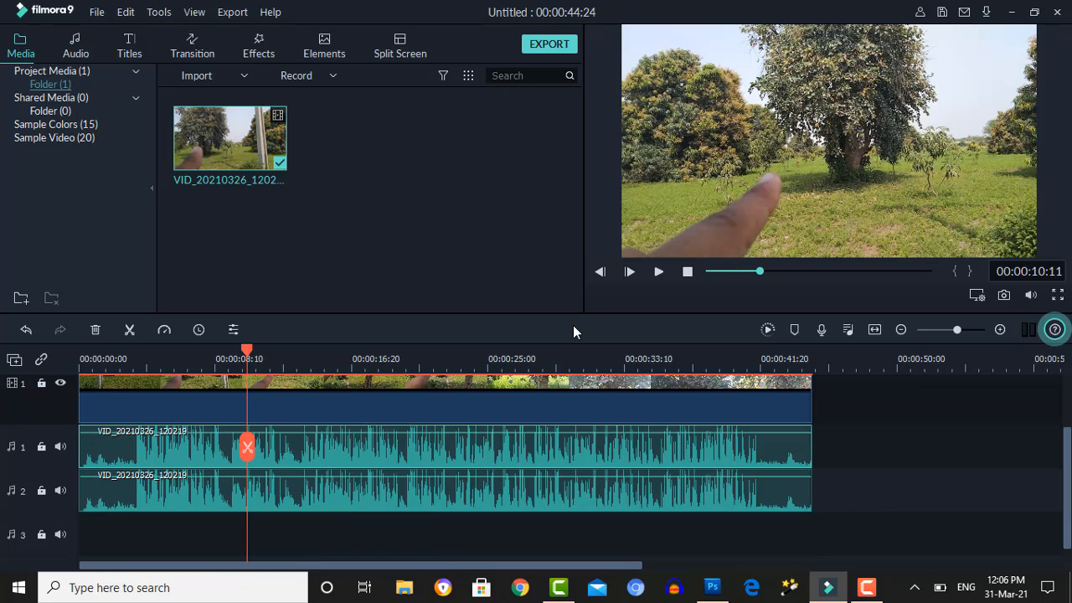
{"action": "key", "text": "space"}
{"action": "left_click", "coordinate": [658, 273]}
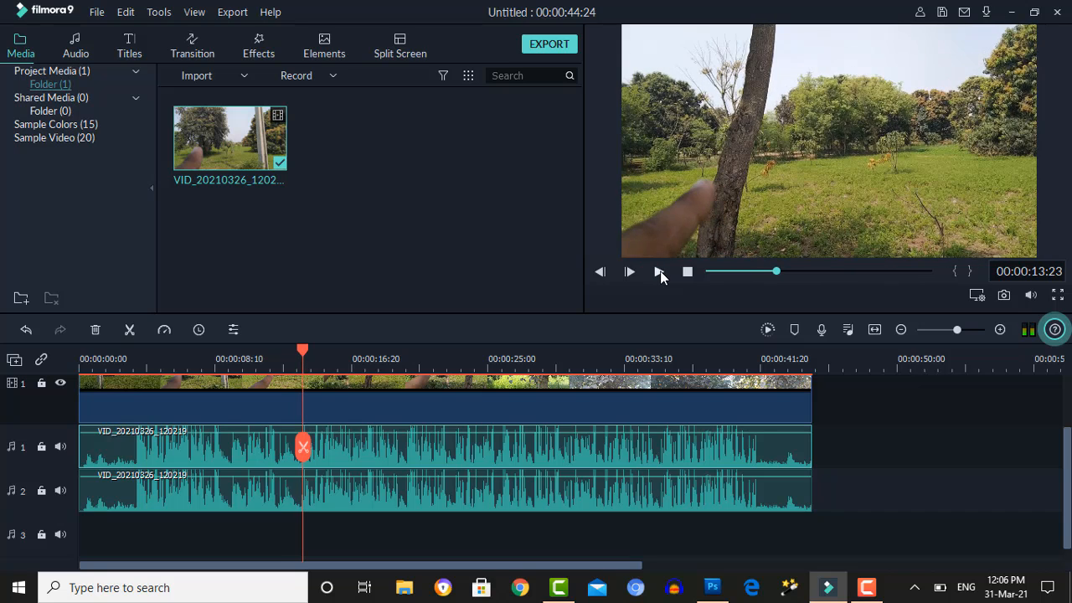
Copy the boosted audio clip on audio track 2 and paste the duplicate just after the end of the video
{"action": "left_click", "coordinate": [736, 500]}
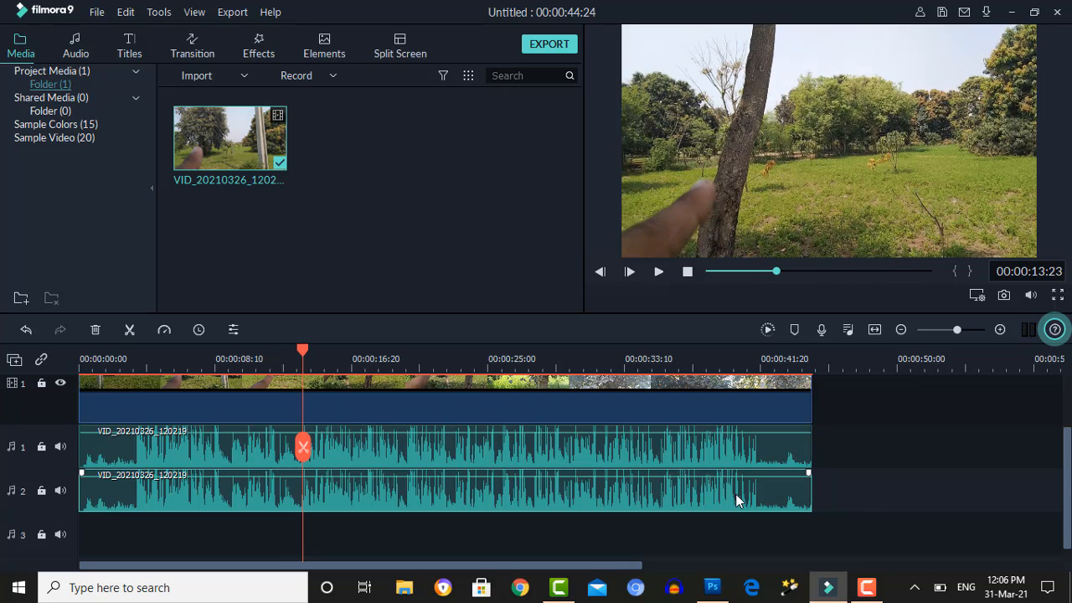
{"action": "right_click", "coordinate": [736, 499]}
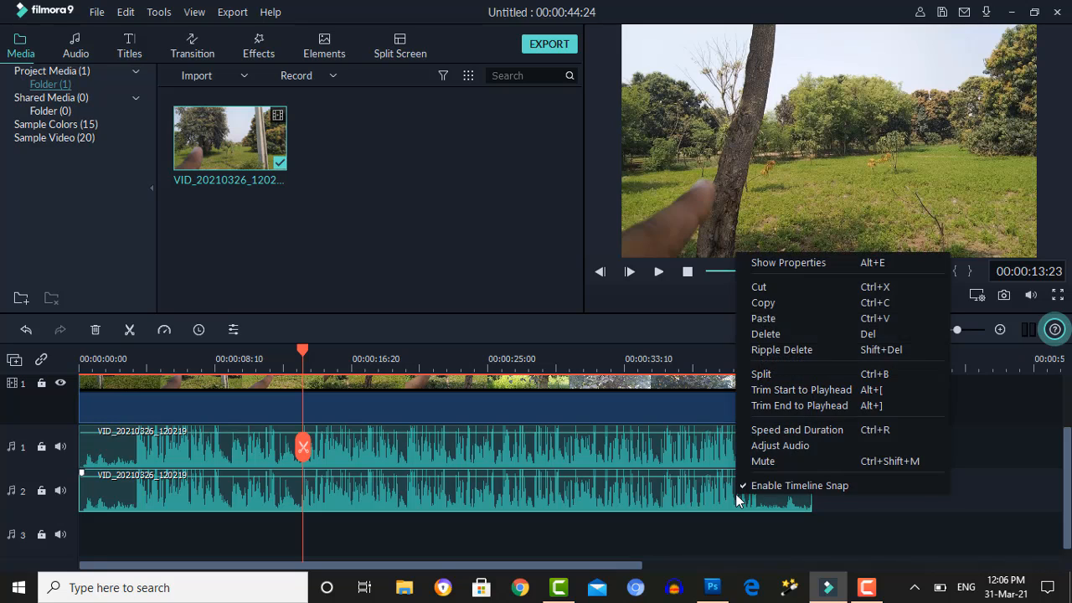
{"action": "left_click", "coordinate": [777, 305]}
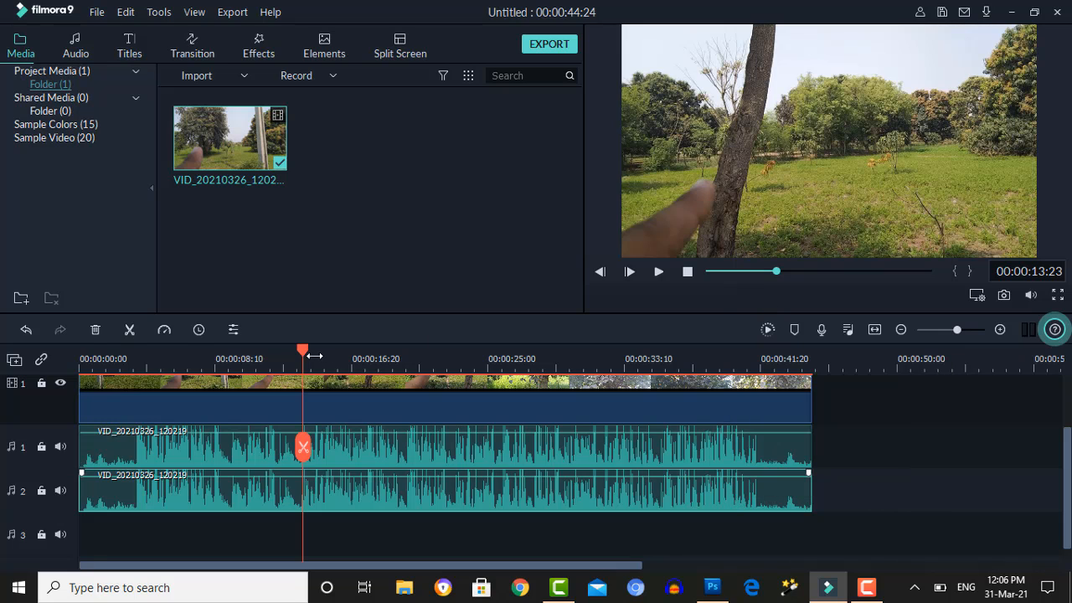
{"action": "left_click_drag", "start_coordinate": [793, 384], "coordinate": [815, 383]}
{"action": "key", "text": "ctrl+v"}
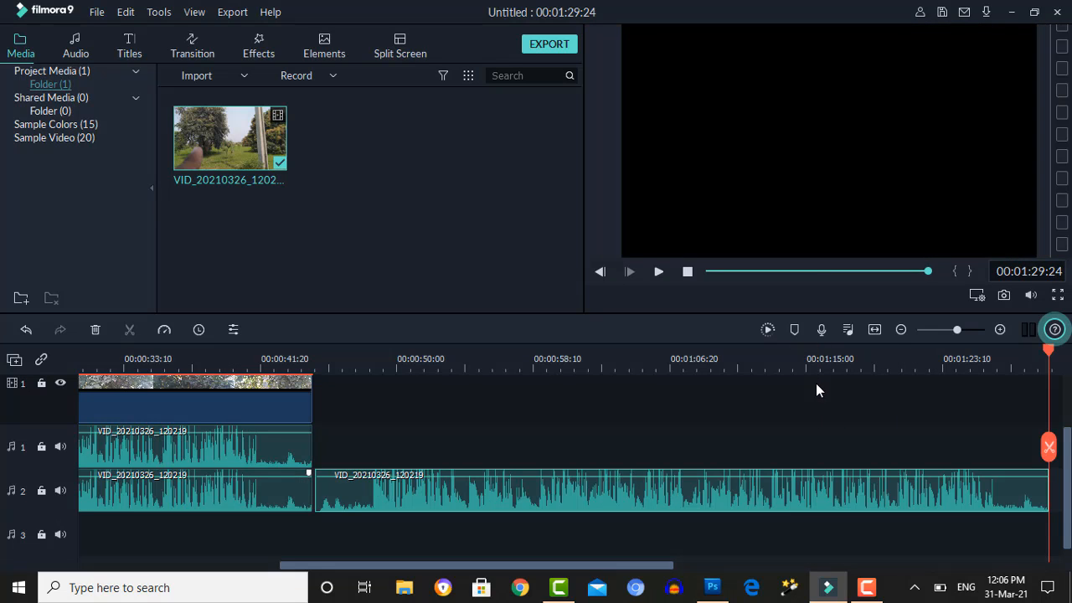
Move the new audio copy to the start of audio track 3 and play the stacked audio from about 3 seconds in
{"action": "left_click_drag", "start_coordinate": [688, 496], "coordinate": [43, 509]}
{"action": "left_click", "coordinate": [141, 366]}
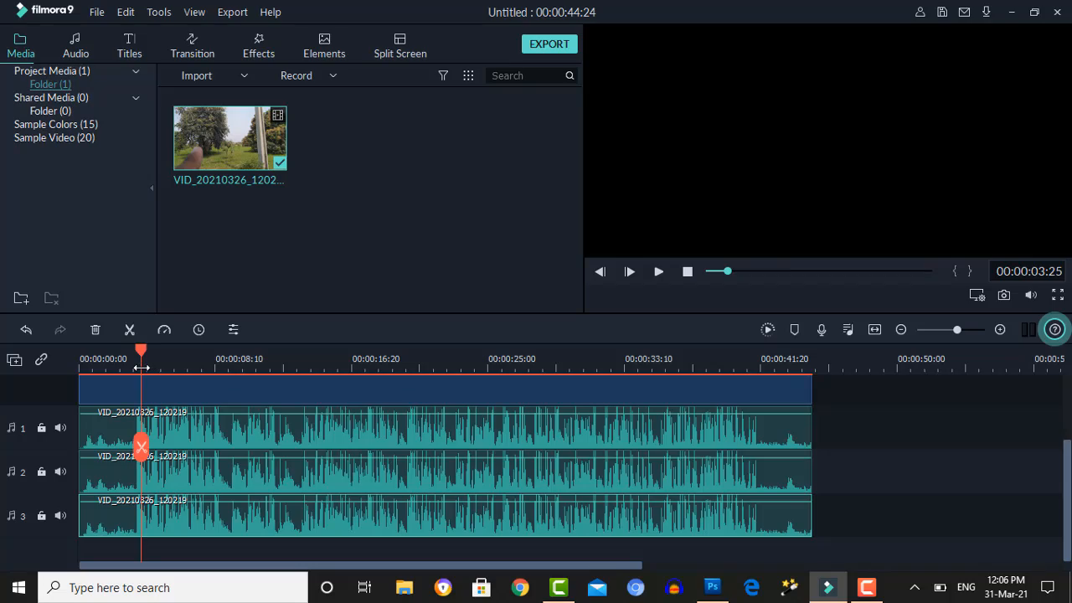
{"action": "key", "text": "space"}
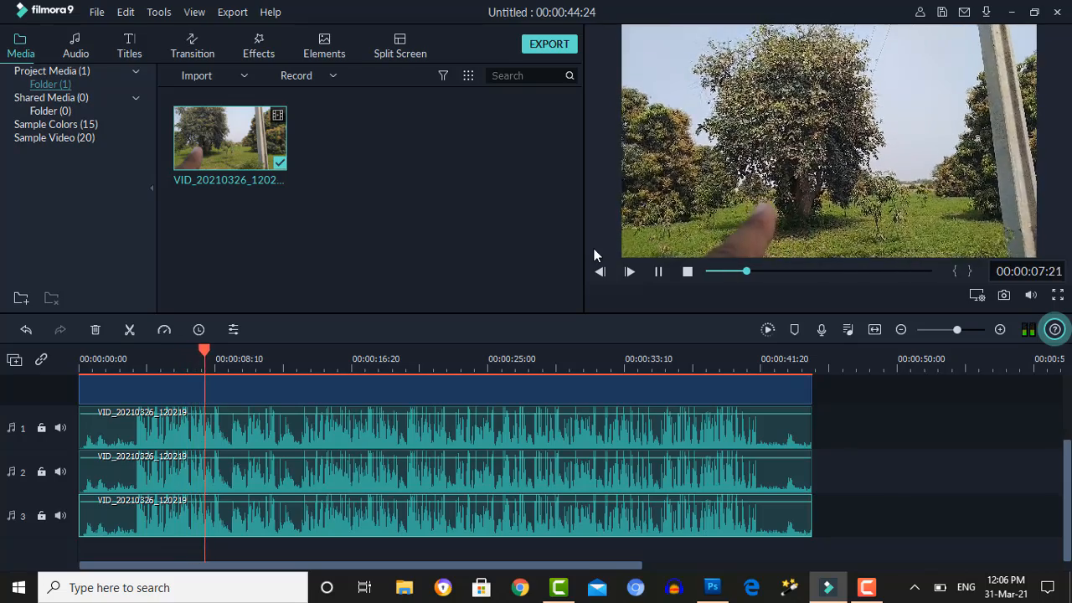
{"action": "key", "text": "space"}
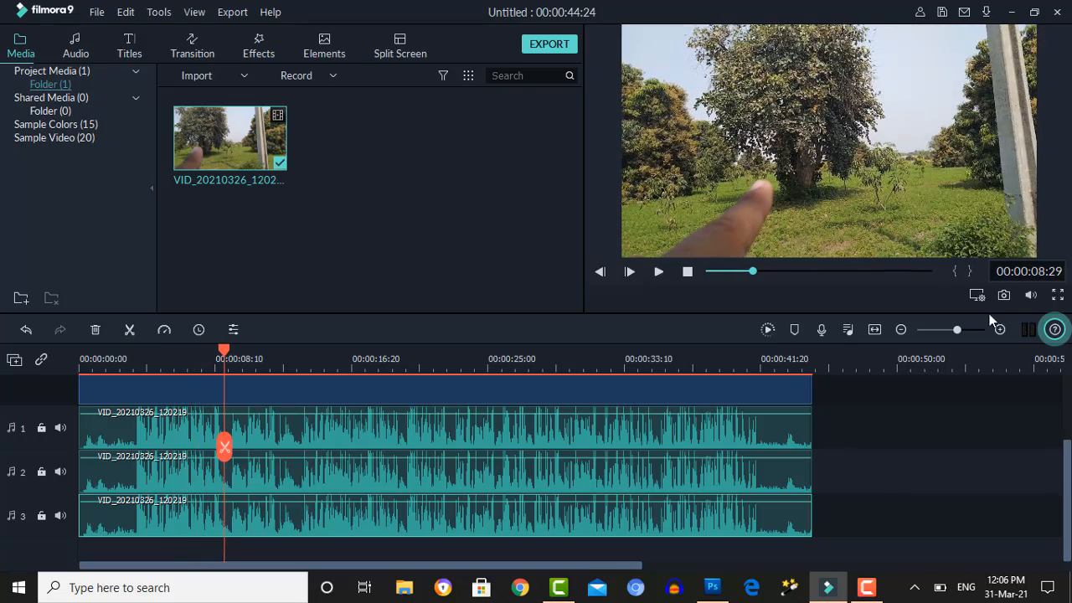
{"action": "scroll", "coordinate": [1064, 442], "scroll_direction": "up", "scroll_amount": 2}
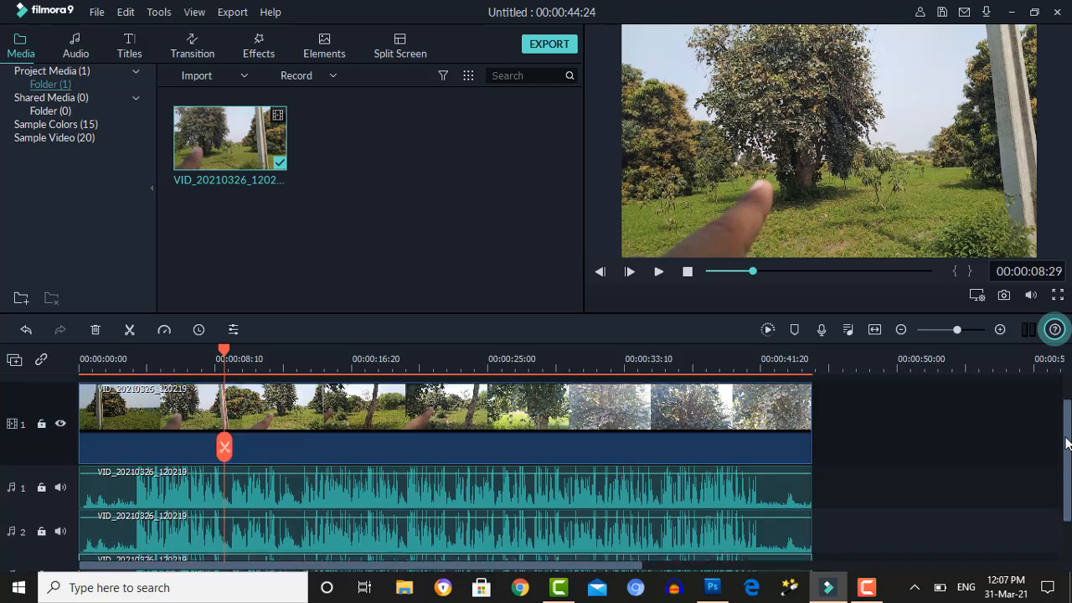